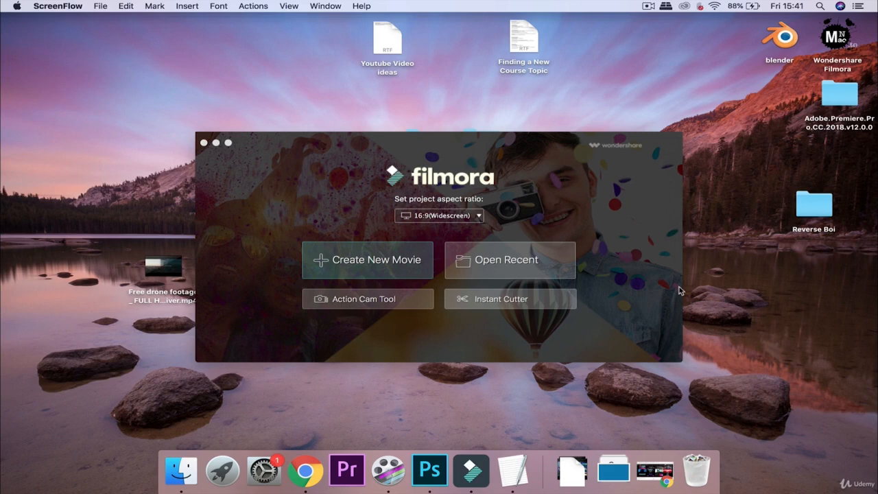
- Open the existing project file "filmora course.wsve" from the Wondershare Filmora folder
{"action": "left_click", "coordinate": [557, 254]}
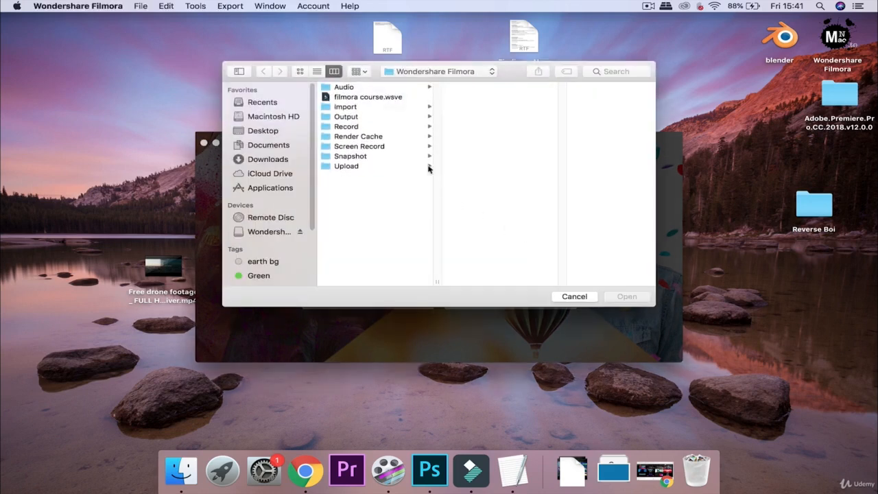
{"action": "left_click", "coordinate": [403, 97]}
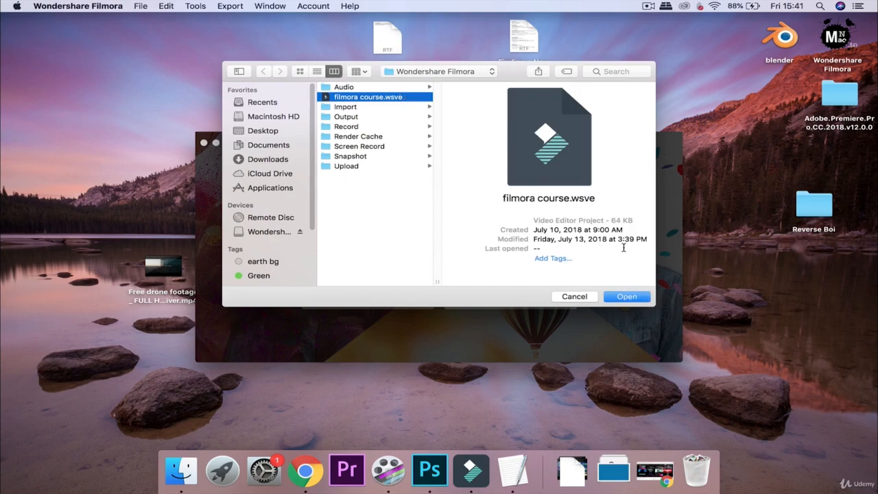
{"action": "left_click", "coordinate": [627, 297]}
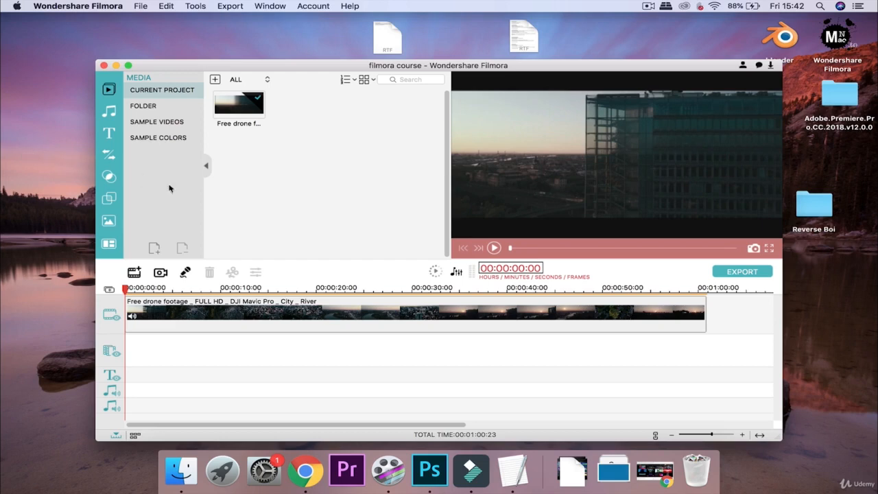
- Scrub through the first seconds of the drone footage on the timeline to find a cut point
{"action": "left_click", "coordinate": [162, 288]}
{"action": "left_click", "coordinate": [184, 288]}
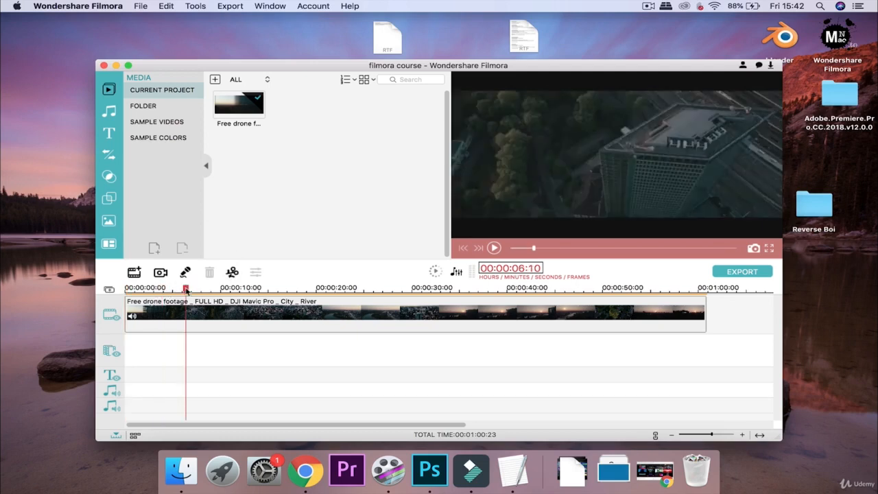
{"action": "left_click", "coordinate": [172, 288]}
{"action": "left_click", "coordinate": [156, 286]}
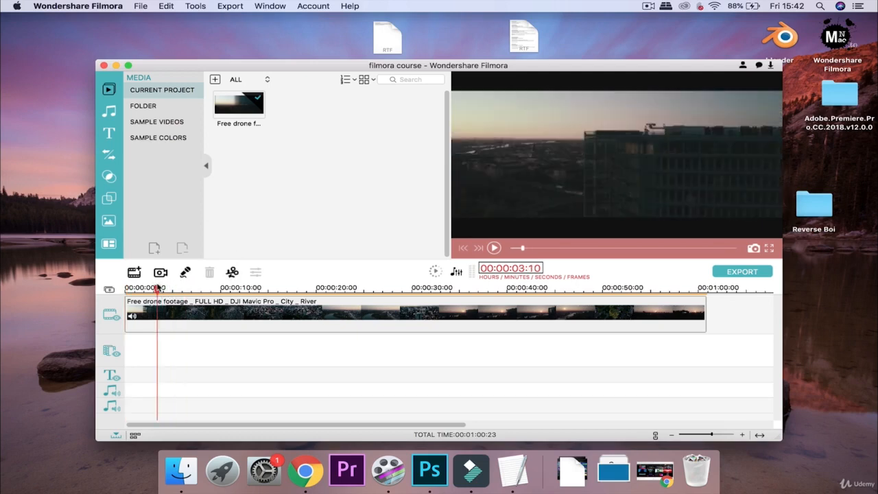
{"action": "left_click", "coordinate": [167, 288]}
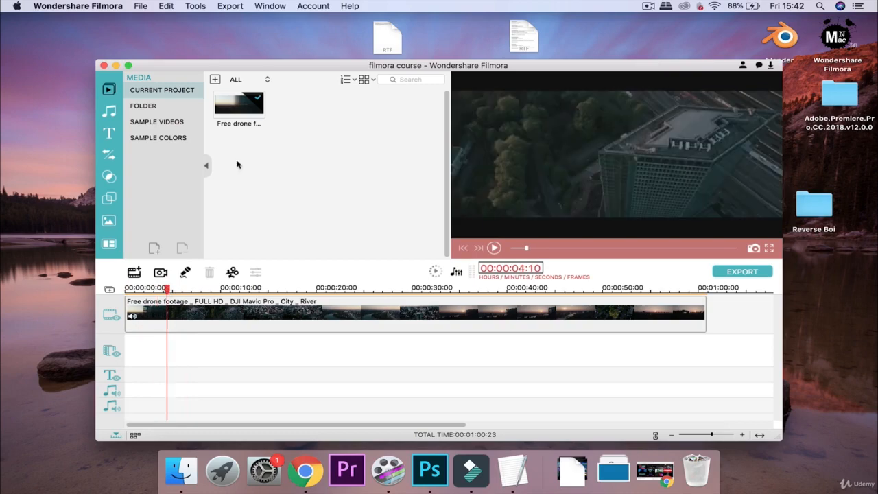
{"action": "left_click", "coordinate": [116, 66]}
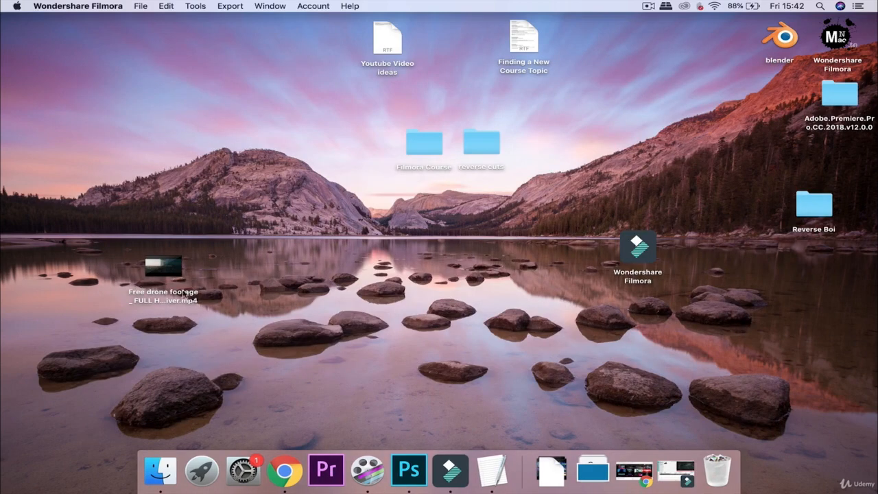
{"action": "mouse_move", "coordinate": [184, 291]}
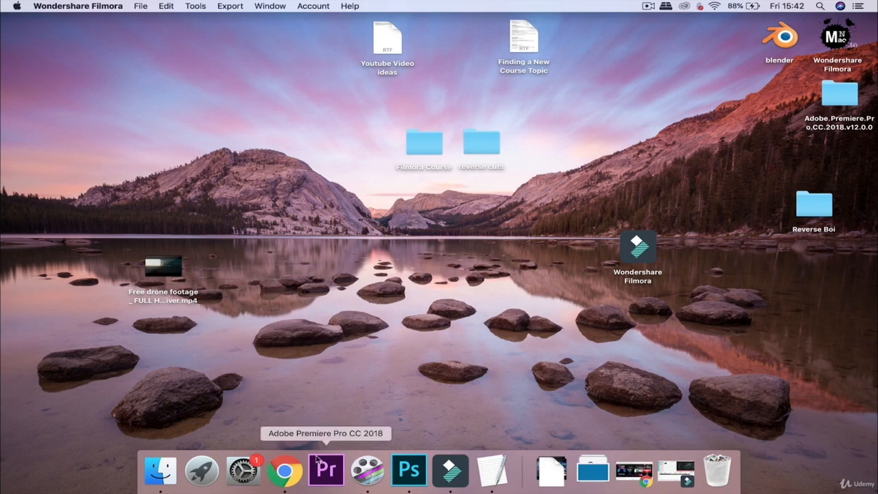
{"action": "left_click", "coordinate": [454, 478]}
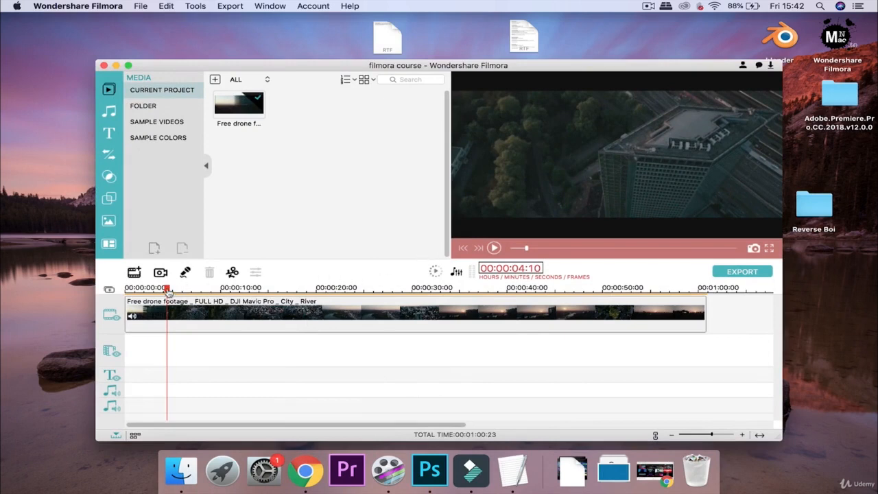
- Split the drone footage clip at 00:00:04:06 and again at 00:00:05:20 to isolate a short middle segment
{"action": "left_click_drag", "start_coordinate": [168, 291], "coordinate": [166, 292]}
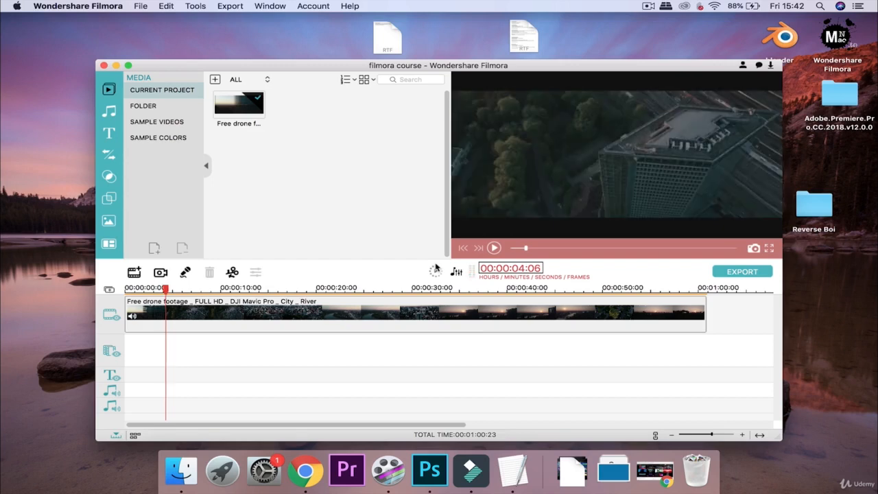
{"action": "key", "text": "Left"}
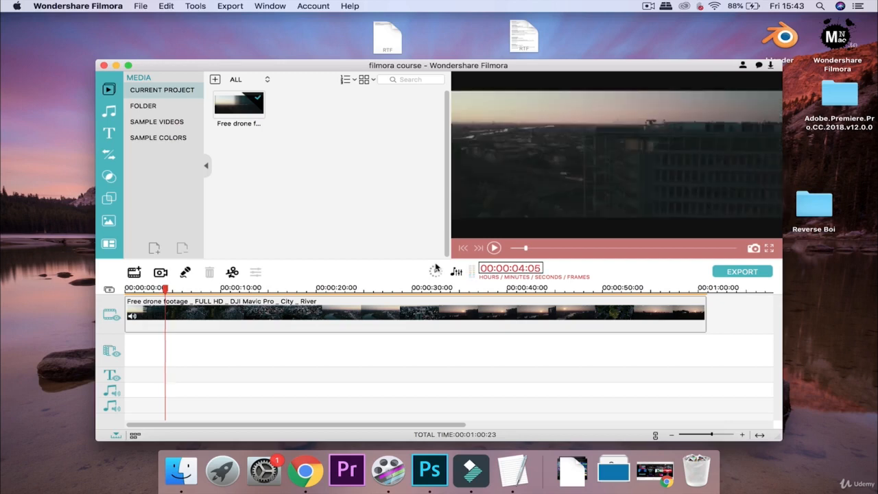
{"action": "left_click", "coordinate": [479, 247]}
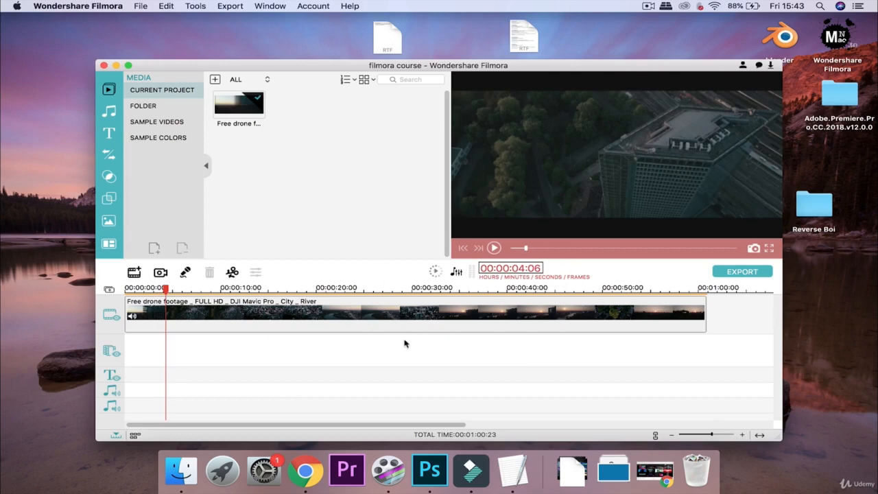
{"action": "left_click", "coordinate": [304, 316]}
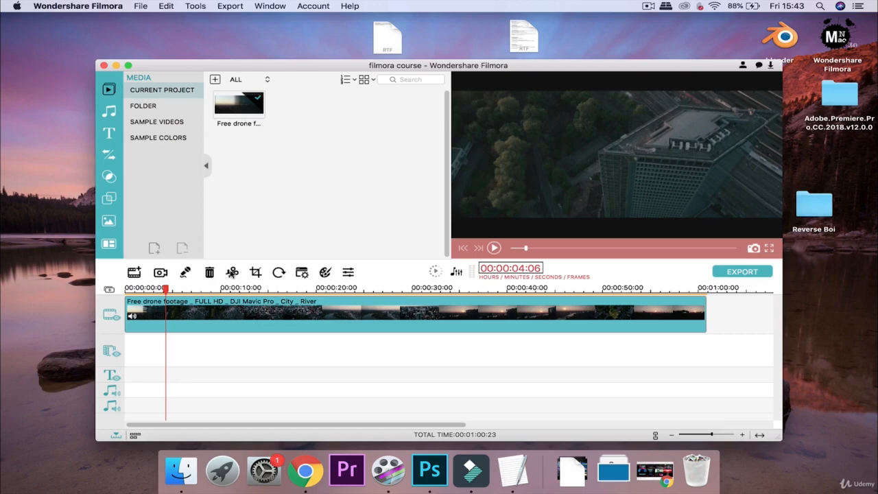
{"action": "left_click", "coordinate": [232, 272]}
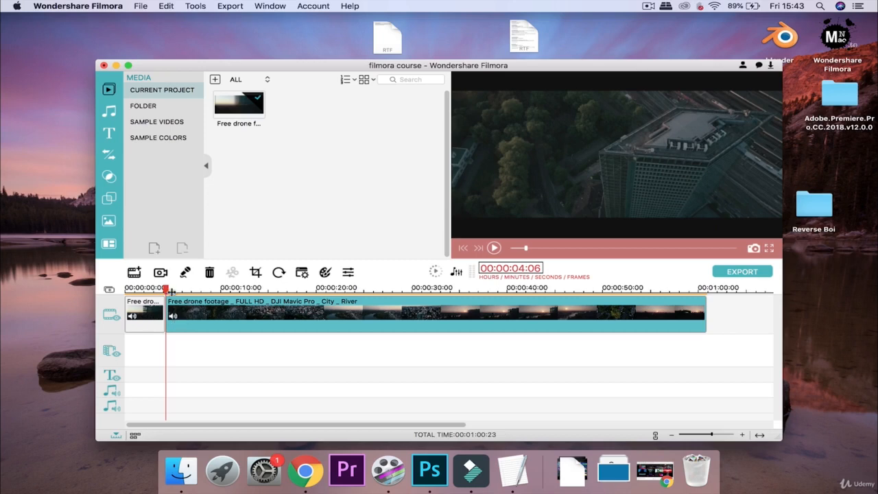
{"action": "left_click_drag", "start_coordinate": [164, 290], "coordinate": [181, 297]}
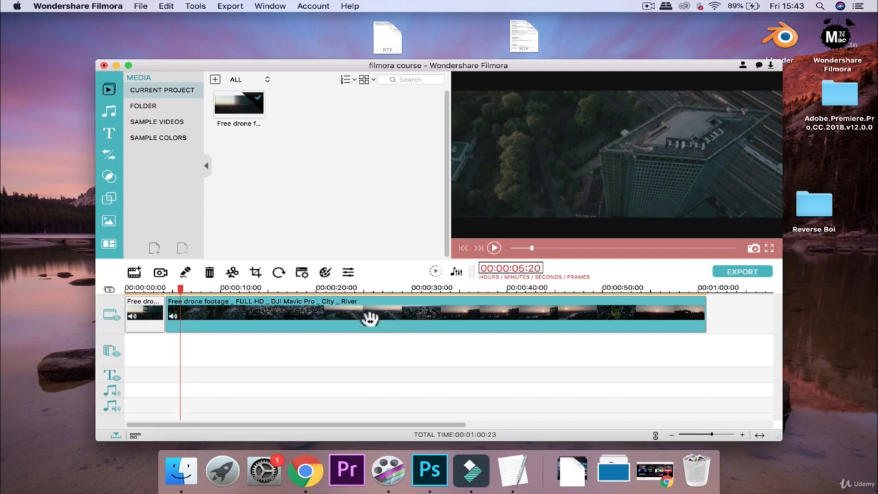
{"action": "left_click", "coordinate": [232, 274]}
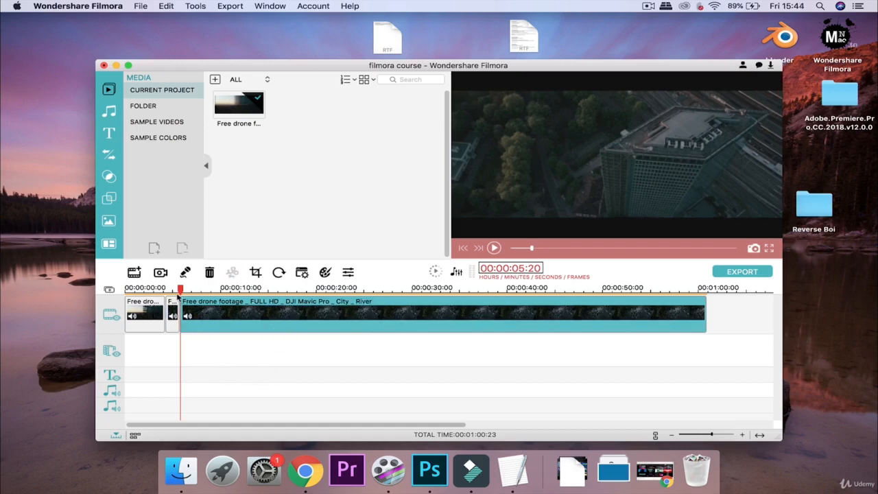
- Apply a Pan & Zoom to the short middle segment with the start and end frames swapped, so it zooms out
{"action": "left_click", "coordinate": [175, 312]}
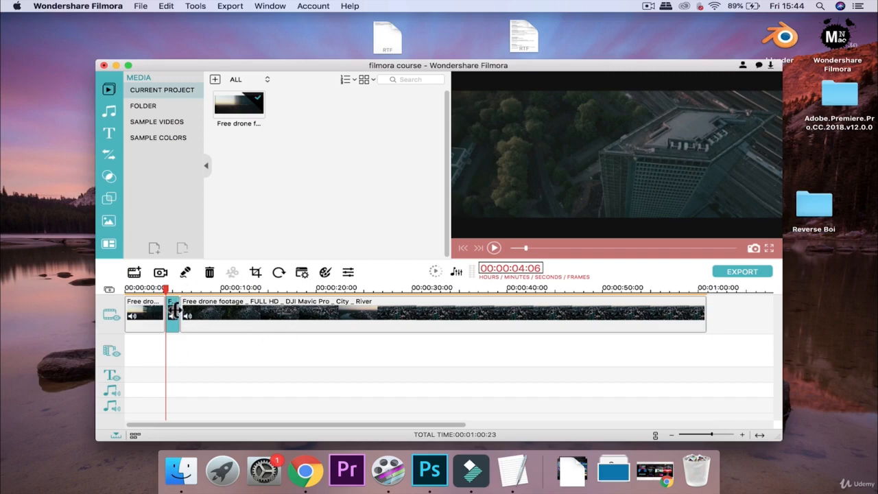
{"action": "left_click", "coordinate": [255, 274]}
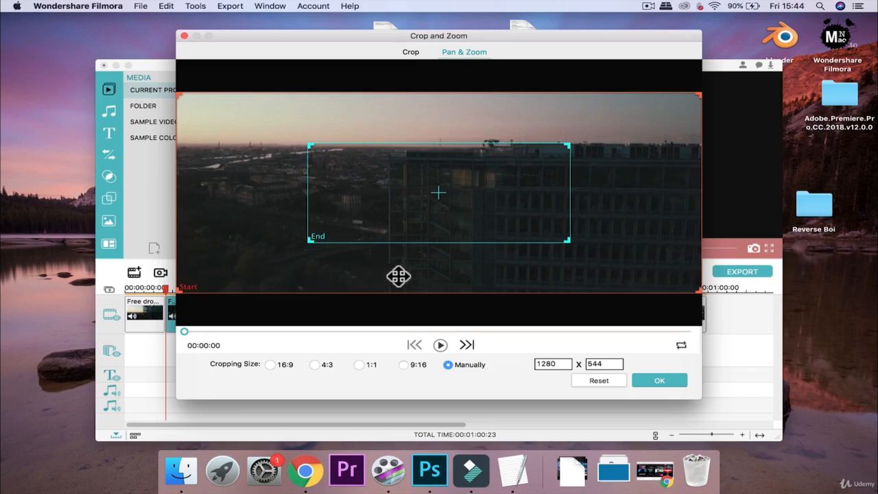
{"action": "left_click", "coordinate": [681, 347]}
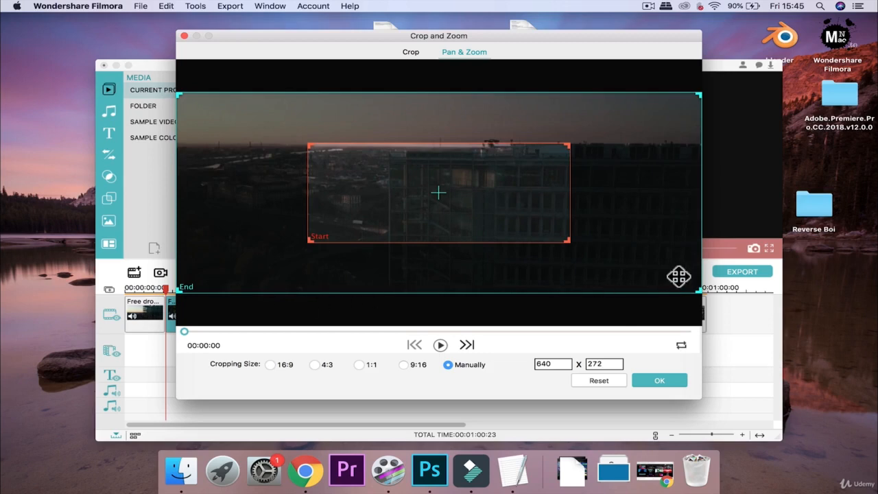
{"action": "left_click", "coordinate": [650, 382]}
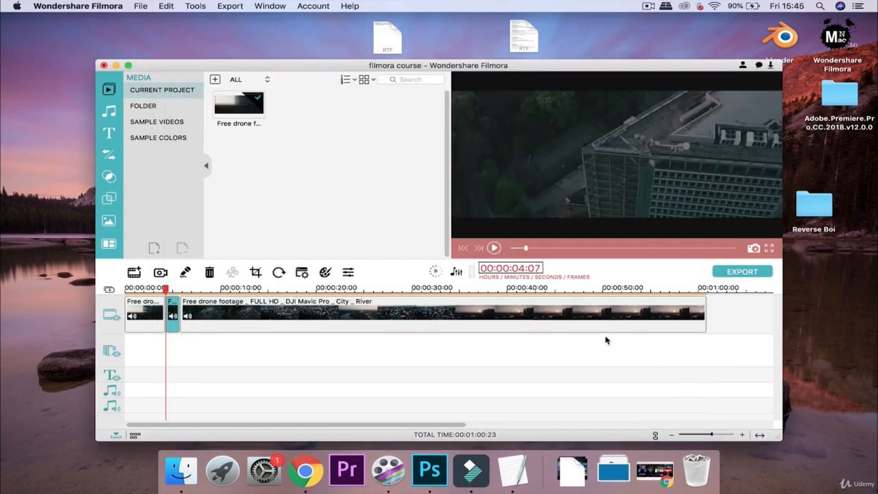
- Unmute the system sound and turn its volume up several levels
{"action": "key", "text": "XF86AudioMute"}
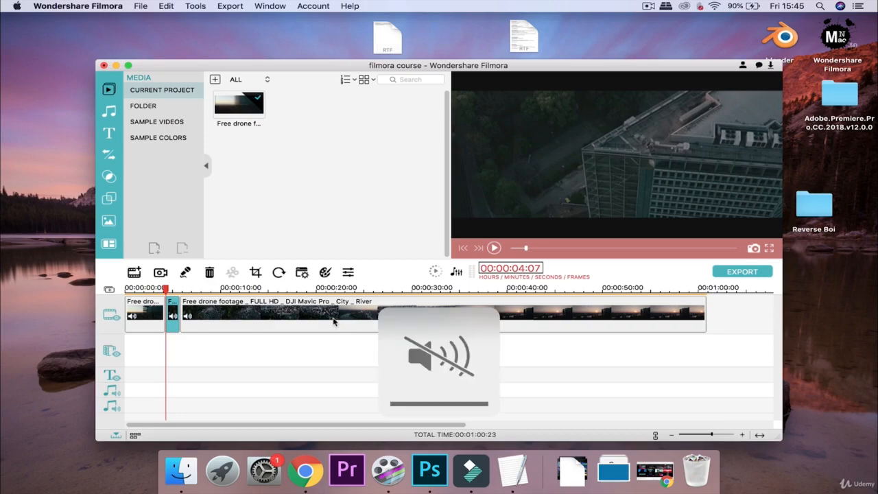
{"action": "key", "text": "XF86AudioRaiseVolume"}
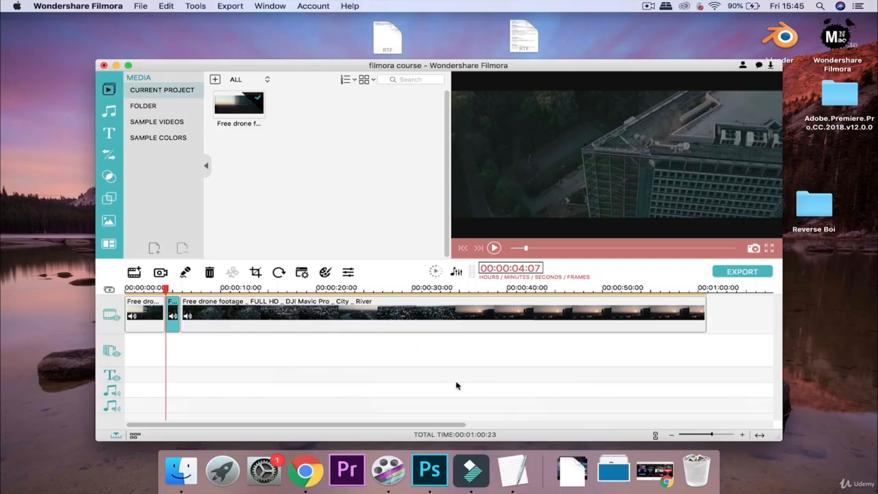
{"action": "key", "text": "XF86AudioRaiseVolume"}
{"action": "key", "text": "XF86AudioRaiseVolume"}
{"action": "key", "text": "XF86AudioRaiseVolume"}
{"action": "key", "text": "XF86AudioRaiseVolume"}
{"action": "key", "text": "XF86AudioRaiseVolume"}
{"action": "key", "text": "XF86AudioRaiseVolume"}
{"action": "key", "text": "XF86AudioRaiseVolume"}
{"action": "key", "text": "XF86AudioRaiseVolume"}
- Play the timeline from the beginning to preview the cuts and the zoom-out, stopping in the third segment
{"action": "left_click_drag", "start_coordinate": [165, 289], "coordinate": [125, 289]}
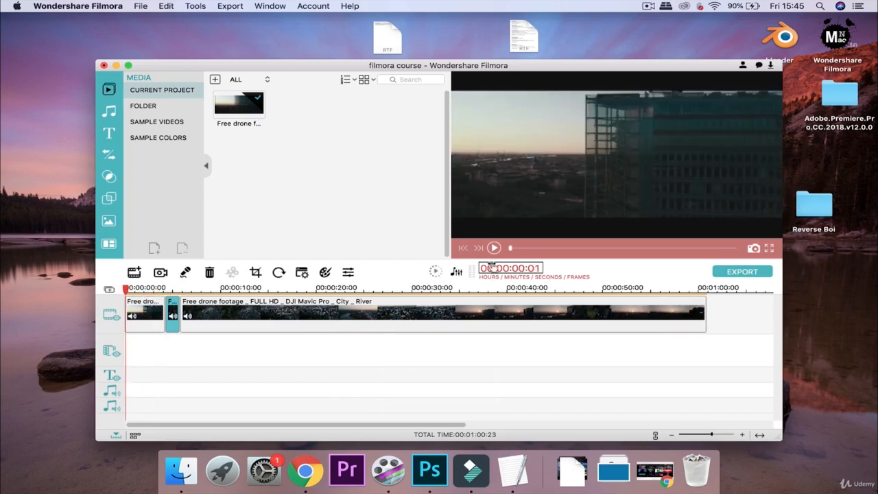
{"action": "left_click", "coordinate": [494, 247]}
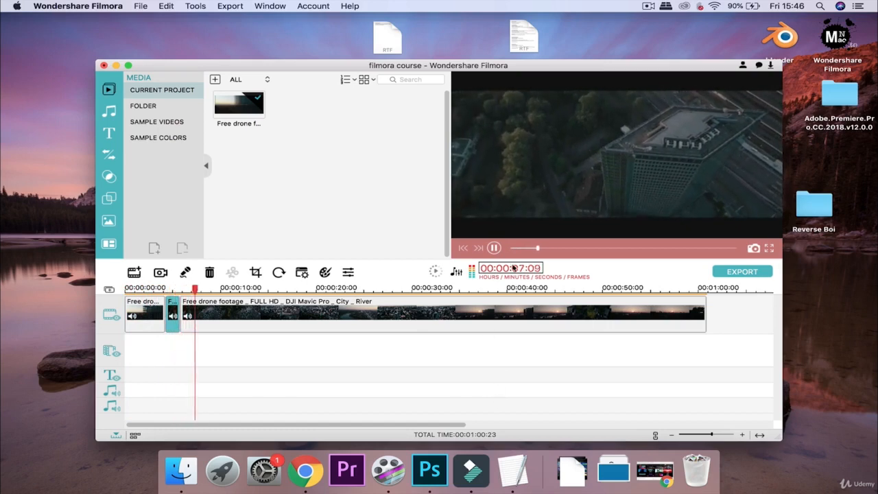
{"action": "key", "text": "space"}
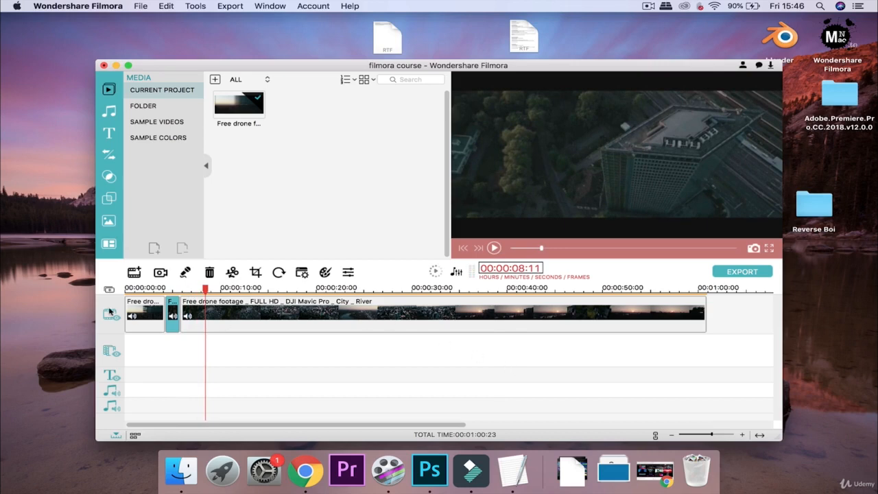
- Detach the audio from the first segment of the drone footage on the video track
{"action": "left_click", "coordinate": [154, 317]}
{"action": "key", "text": "Home"}
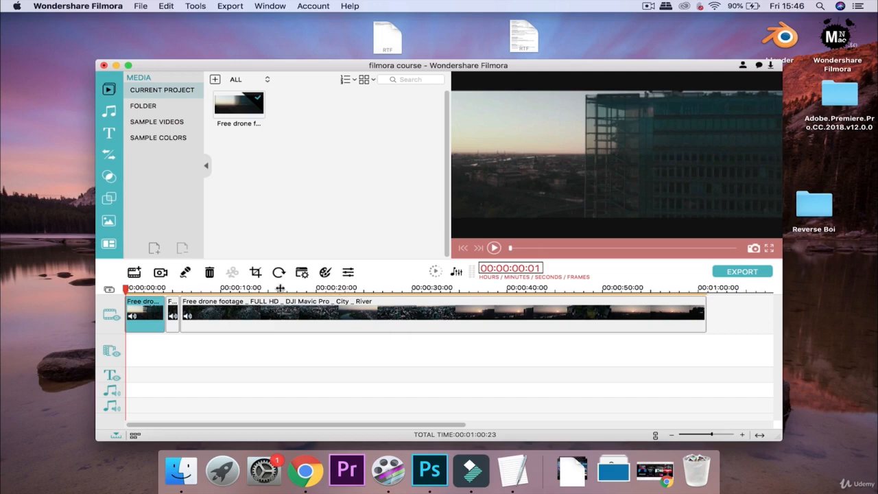
{"action": "right_click", "coordinate": [143, 316]}
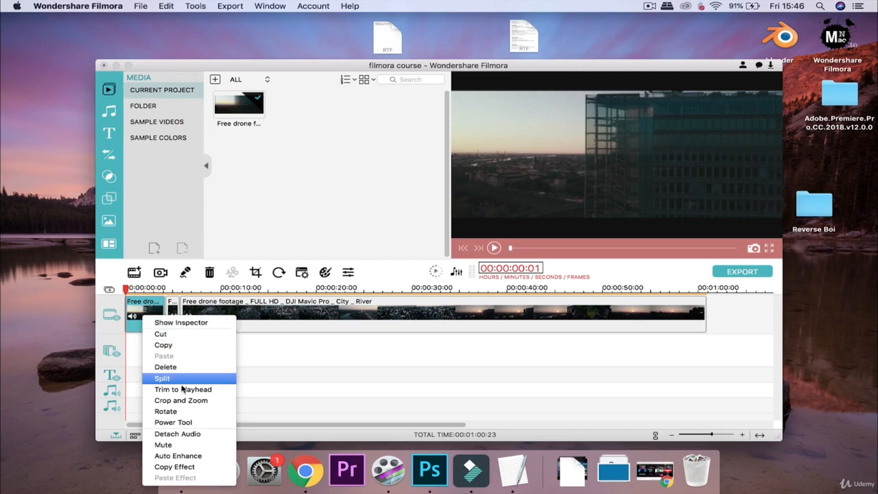
{"action": "left_click", "coordinate": [173, 435]}
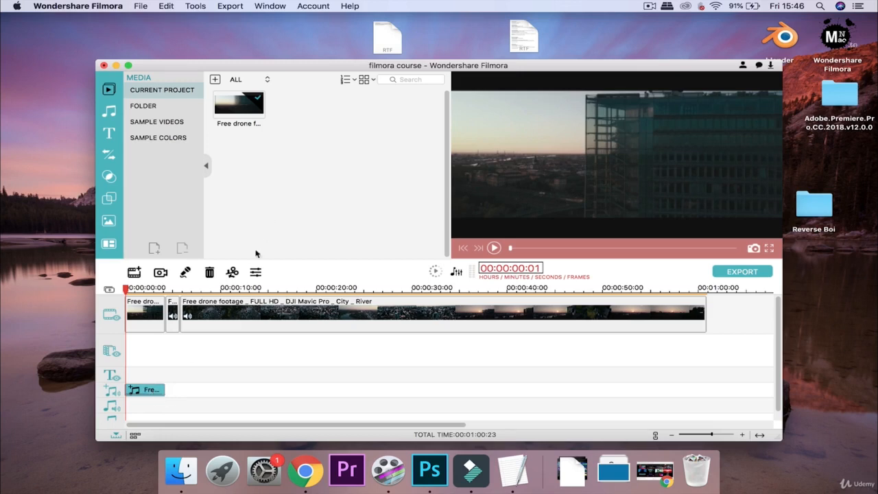
- Set the detached audio clip's volume to 9 and its fade-in to 4.2 s, and apply the settings
{"action": "left_click", "coordinate": [255, 272]}
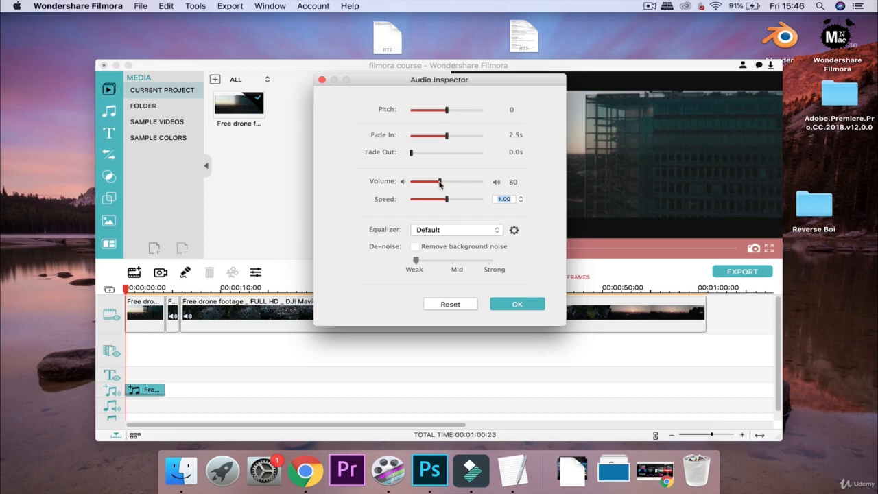
{"action": "left_click_drag", "start_coordinate": [439, 183], "coordinate": [415, 185]}
{"action": "left_click_drag", "start_coordinate": [416, 183], "coordinate": [415, 183]}
{"action": "left_click_drag", "start_coordinate": [449, 136], "coordinate": [472, 135]}
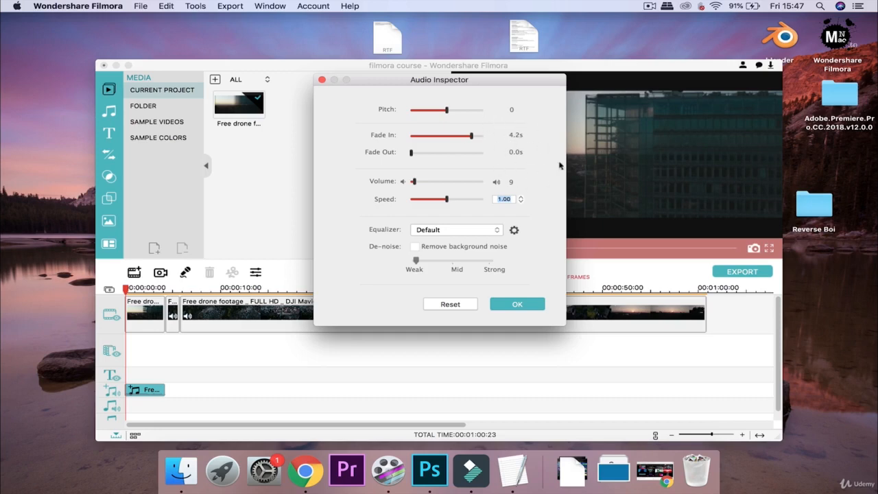
{"action": "left_click", "coordinate": [507, 307]}
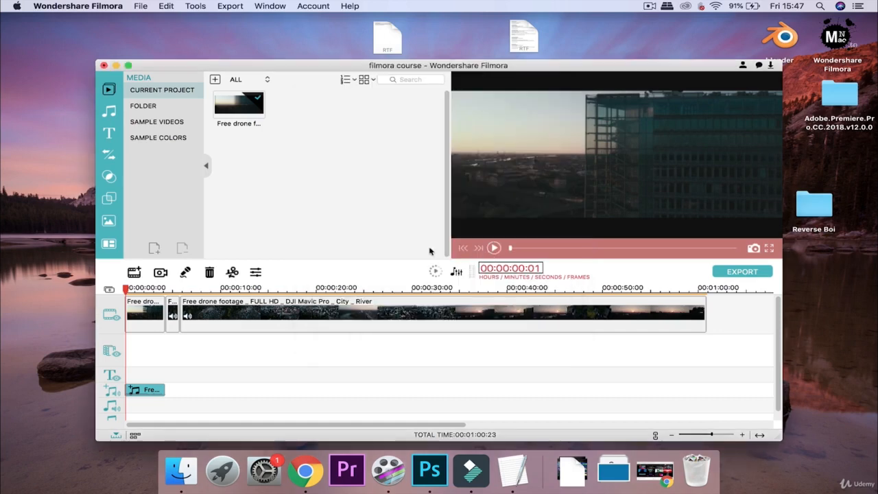
- Play the timeline from the beginning to hear the adjusted audio of the first segment
{"action": "left_click", "coordinate": [494, 249]}
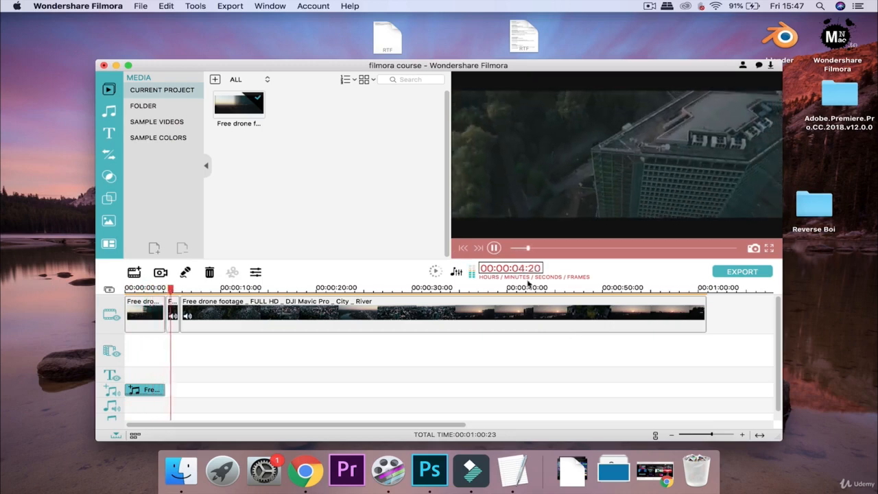
{"action": "left_click", "coordinate": [495, 248]}
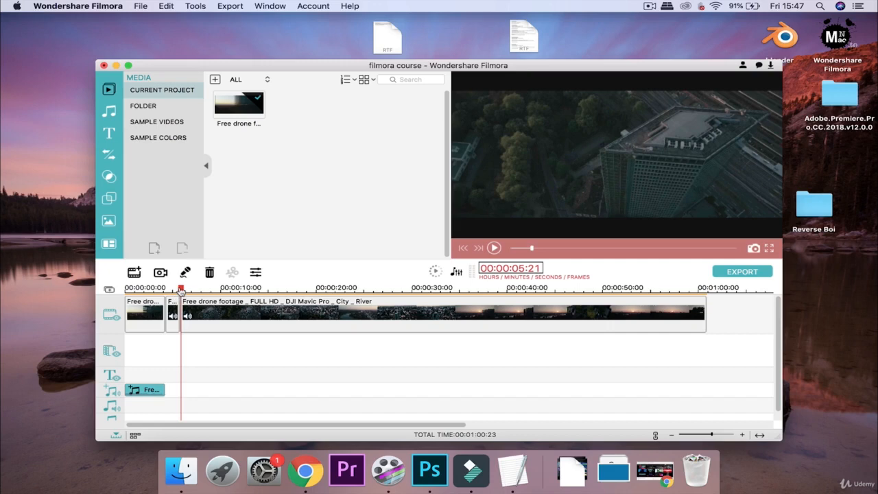
- Record a voice over of about 4 seconds from the H1 audio source, starting at the beginning of the timeline
{"action": "left_click_drag", "start_coordinate": [180, 290], "coordinate": [116, 288]}
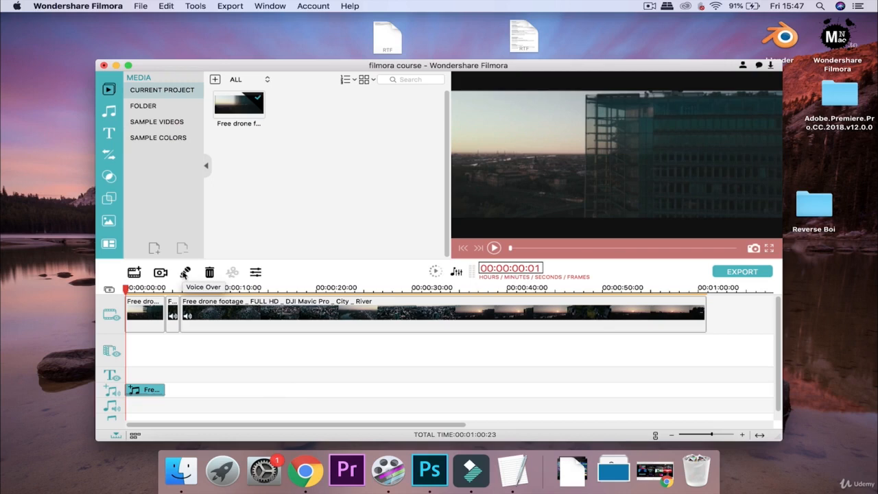
{"action": "left_click", "coordinate": [184, 273]}
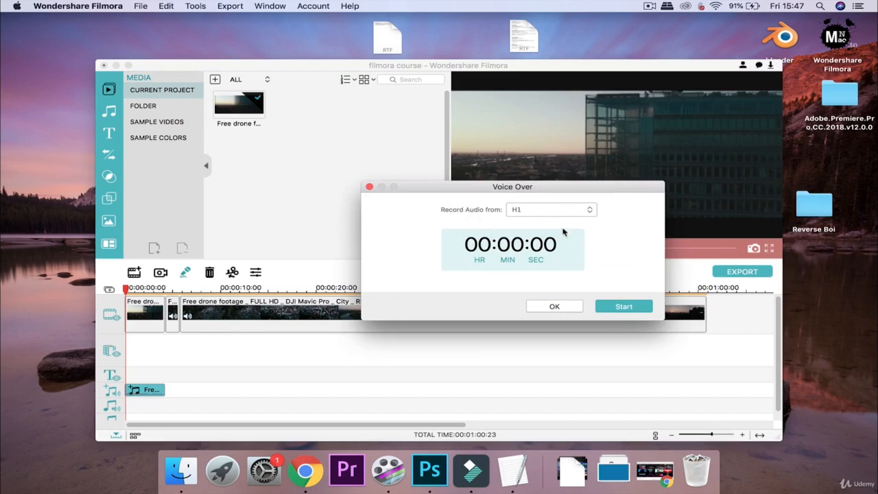
{"action": "left_click", "coordinate": [580, 211]}
{"action": "left_click", "coordinate": [624, 308]}
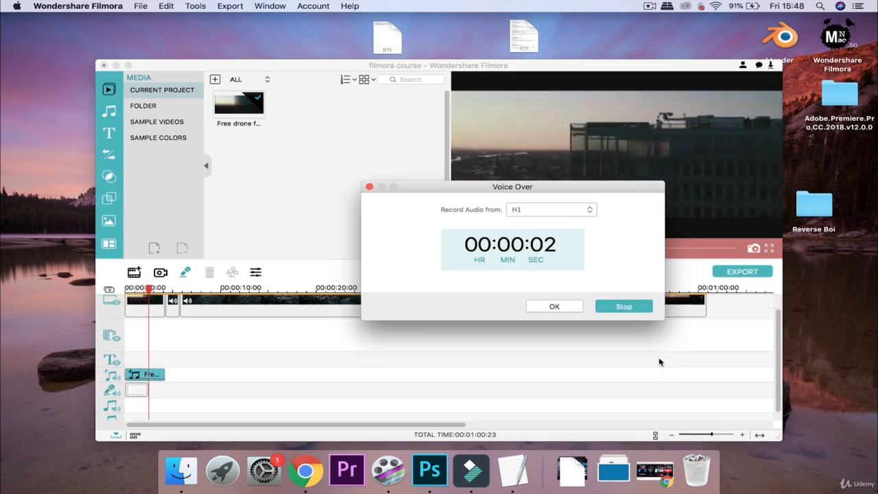
{"action": "left_click", "coordinate": [614, 311]}
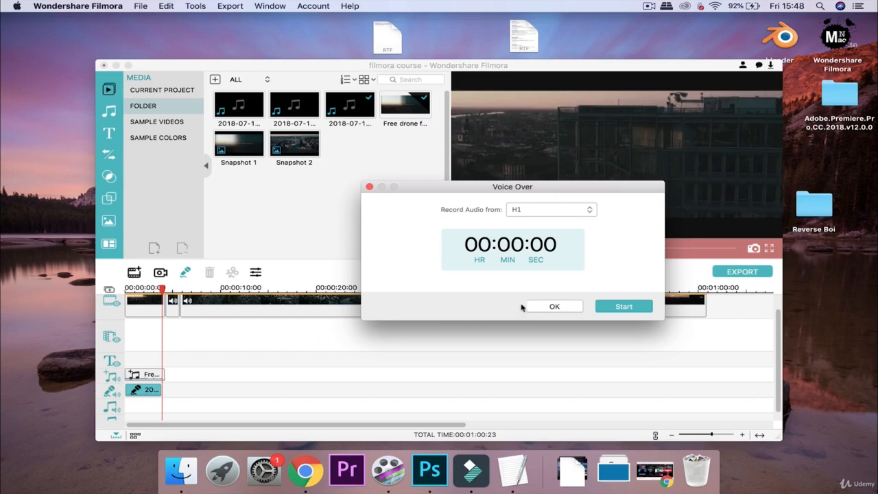
{"action": "left_click", "coordinate": [551, 306]}
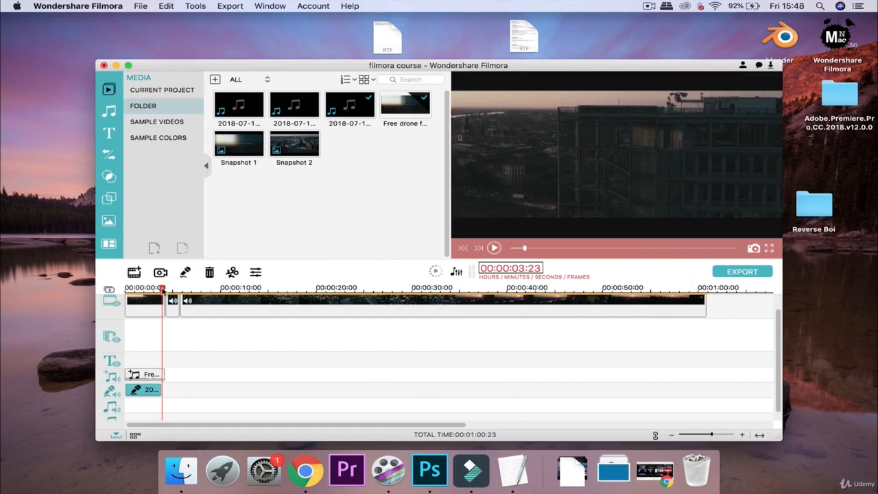
- Play the timeline from the beginning to hear the recorded voice over, stopping in the third segment
{"action": "left_click_drag", "start_coordinate": [162, 288], "coordinate": [118, 277]}
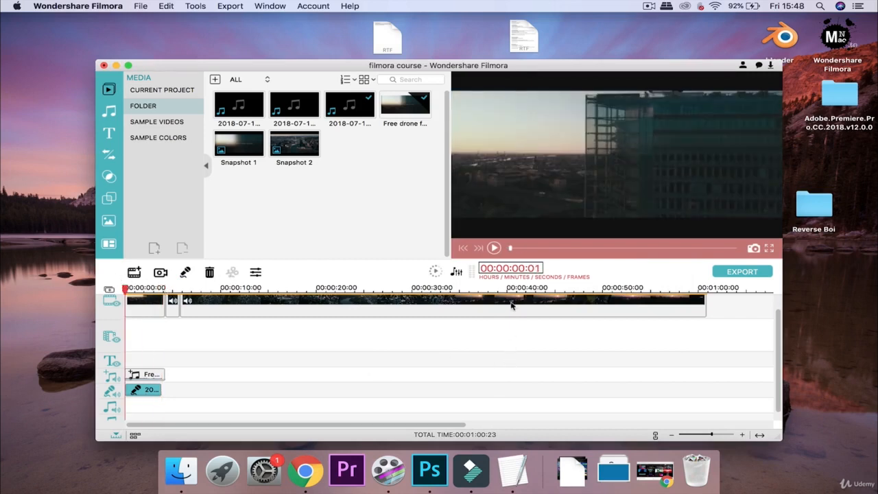
{"action": "left_click", "coordinate": [500, 246]}
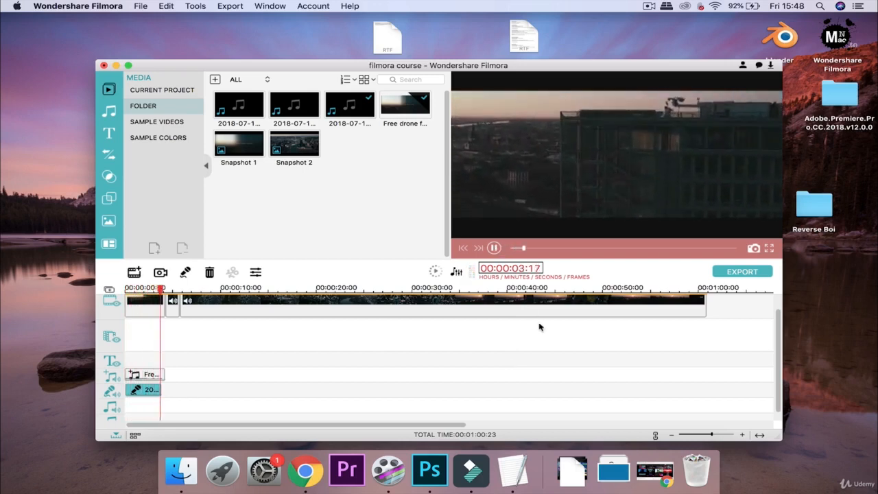
{"action": "scroll", "coordinate": [469, 327], "scroll_direction": "right", "scroll_amount": 1}
{"action": "scroll", "coordinate": [469, 327], "scroll_direction": "up", "scroll_amount": 1}
{"action": "left_click", "coordinate": [495, 248]}
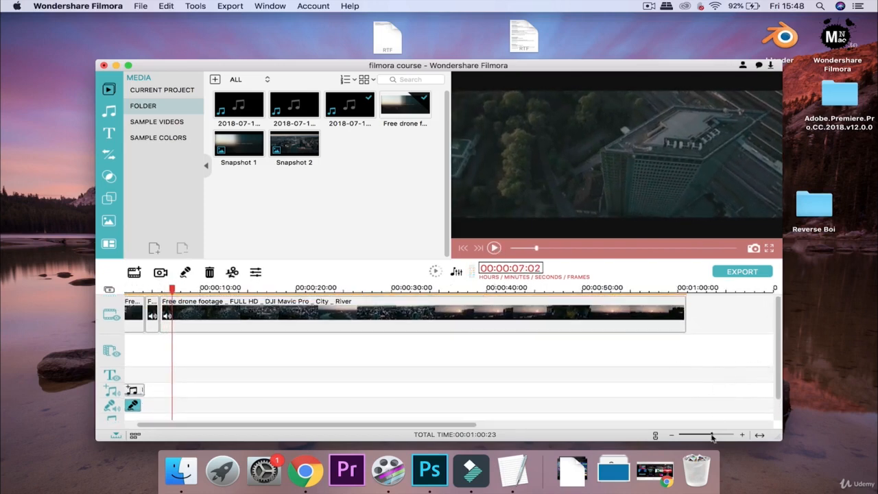
- Apply Tilt-Shift to the third drone segment with the Power Tool, widening the sharp band around the tower, and play the segment to check the blur
{"action": "left_click_drag", "start_coordinate": [712, 438], "coordinate": [714, 439]}
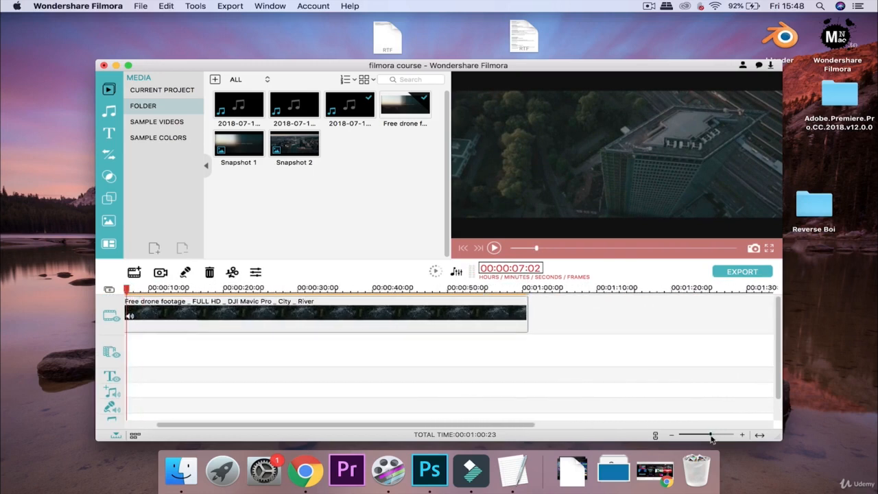
{"action": "left_click", "coordinate": [127, 290]}
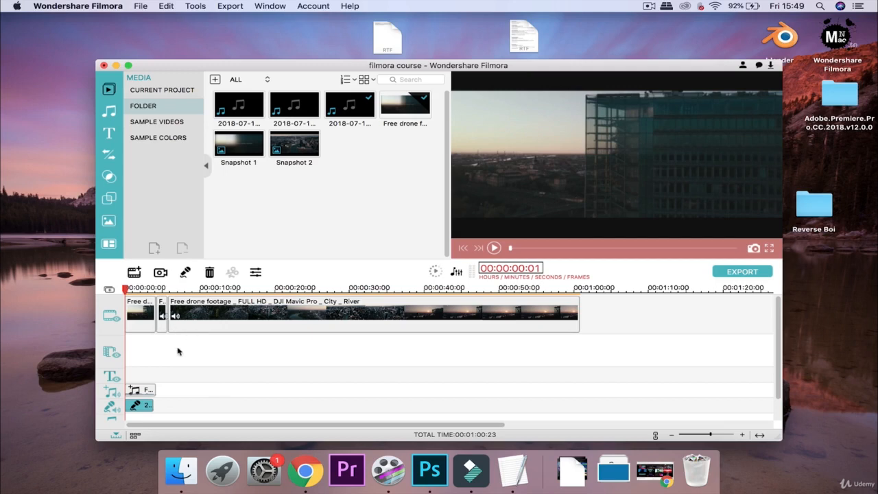
{"action": "left_click", "coordinate": [199, 312]}
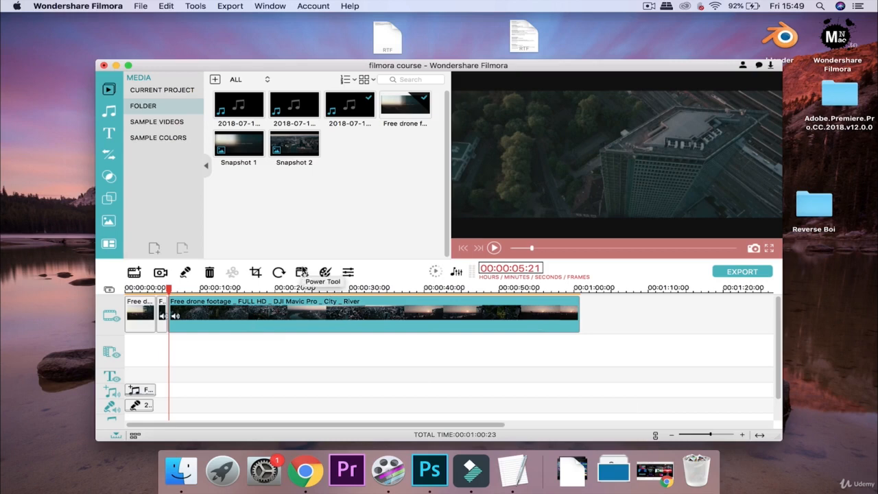
{"action": "left_click", "coordinate": [302, 273]}
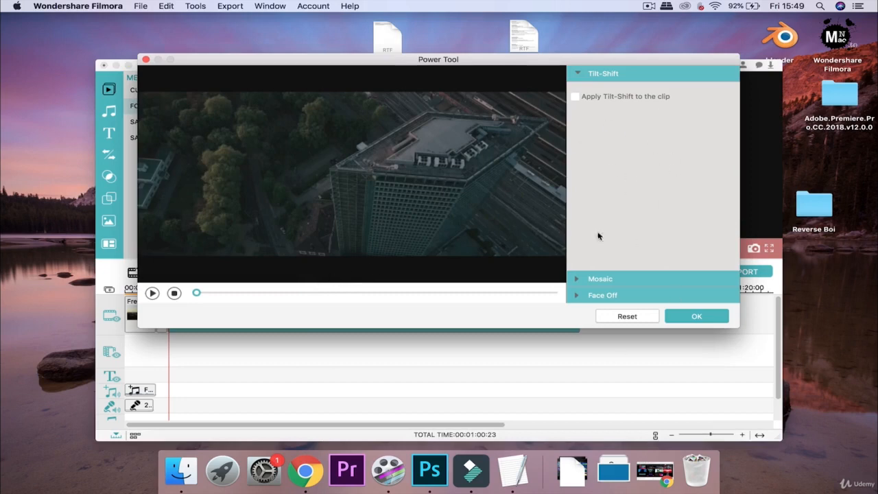
{"action": "left_click", "coordinate": [580, 279]}
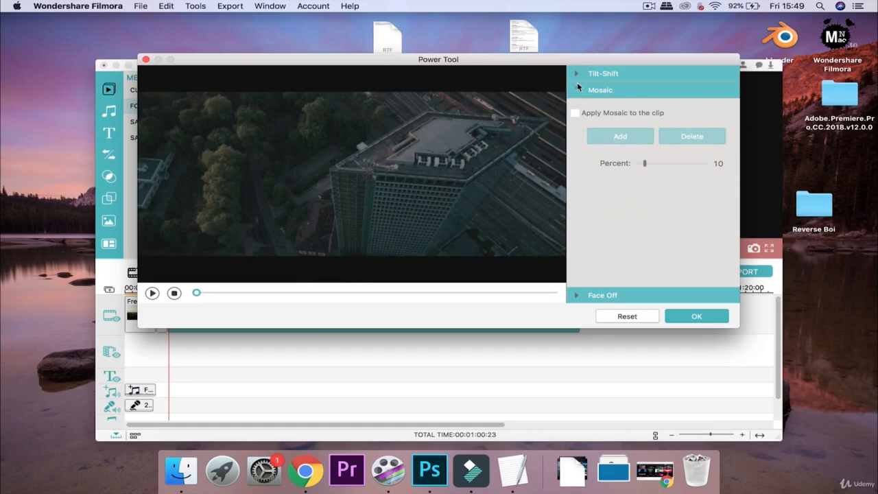
{"action": "left_click", "coordinate": [577, 74]}
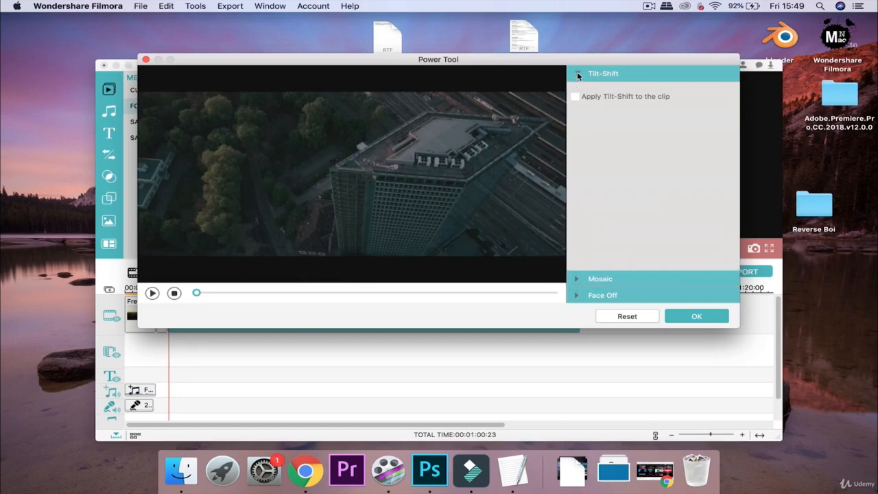
{"action": "left_click", "coordinate": [575, 97]}
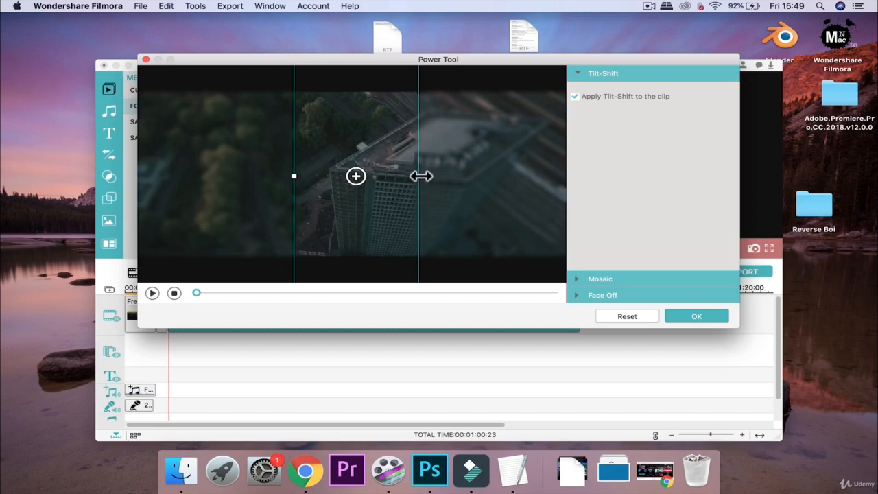
{"action": "left_click_drag", "start_coordinate": [423, 180], "coordinate": [511, 187]}
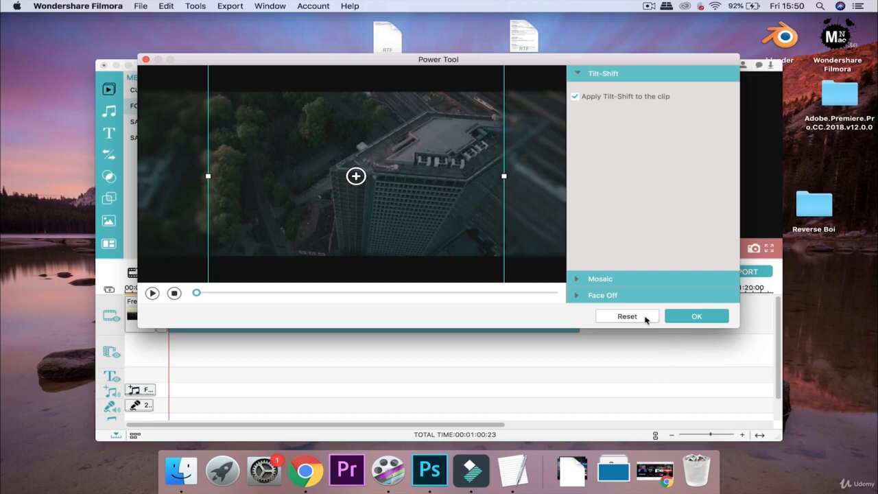
{"action": "left_click", "coordinate": [720, 317]}
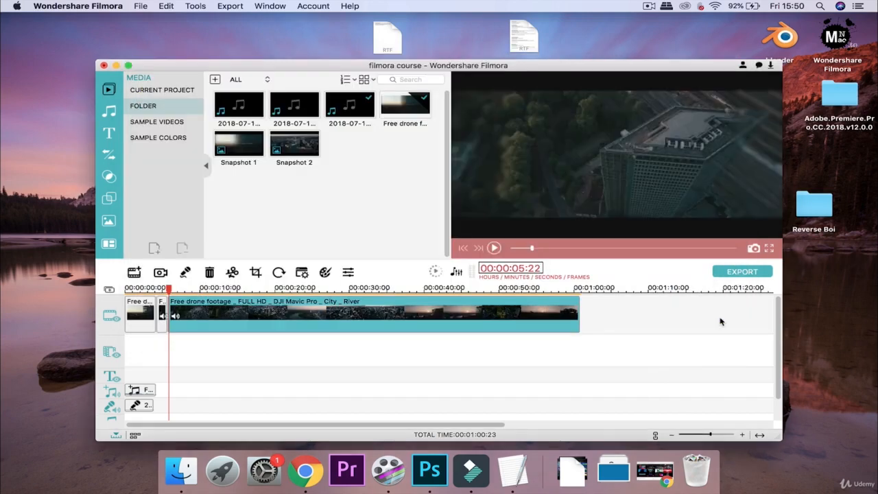
{"action": "left_click", "coordinate": [494, 249]}
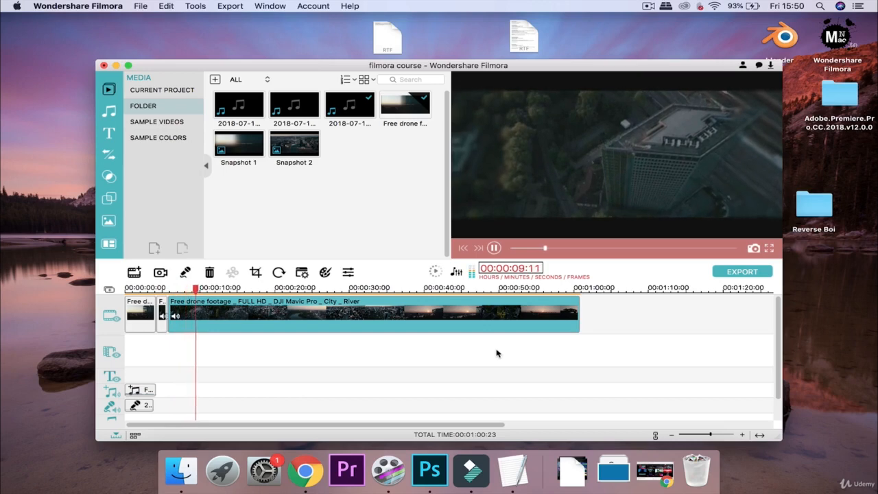
{"action": "left_click", "coordinate": [494, 249]}
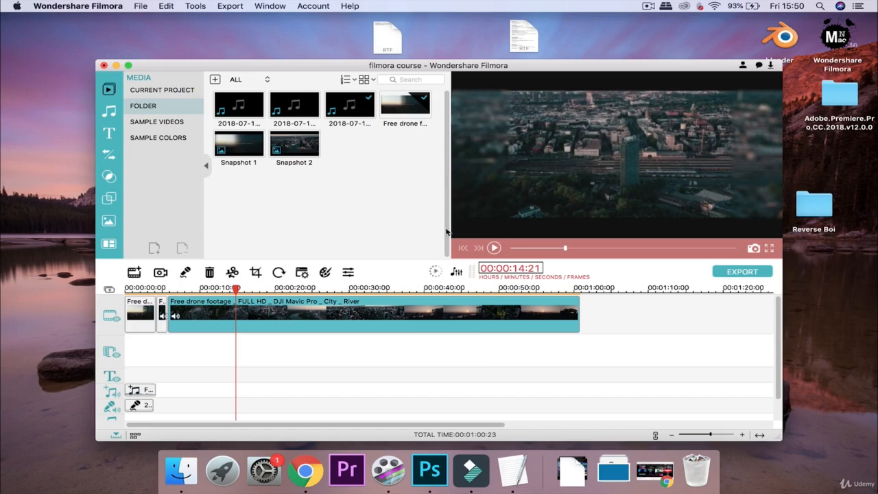
- In the Audio Mixer, set the video track's pan to -1 and lower its volume, and play the third segment to hear the change
{"action": "left_click", "coordinate": [456, 272]}
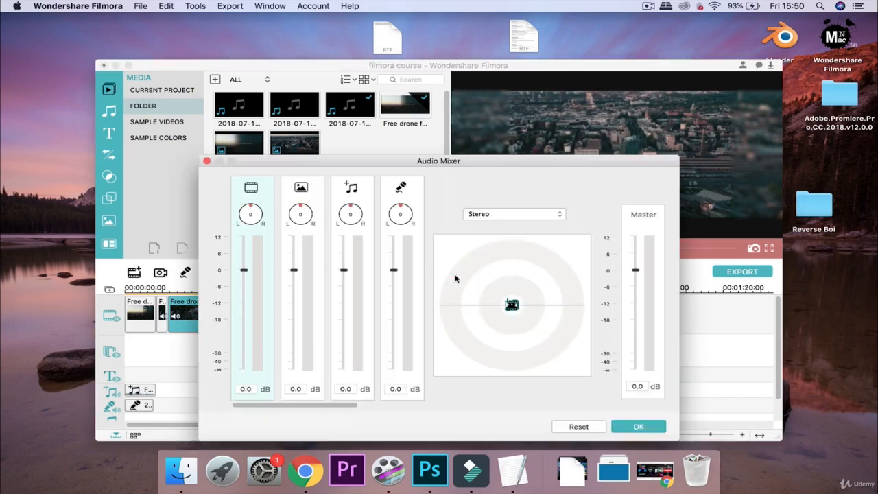
{"action": "left_click", "coordinate": [207, 161]}
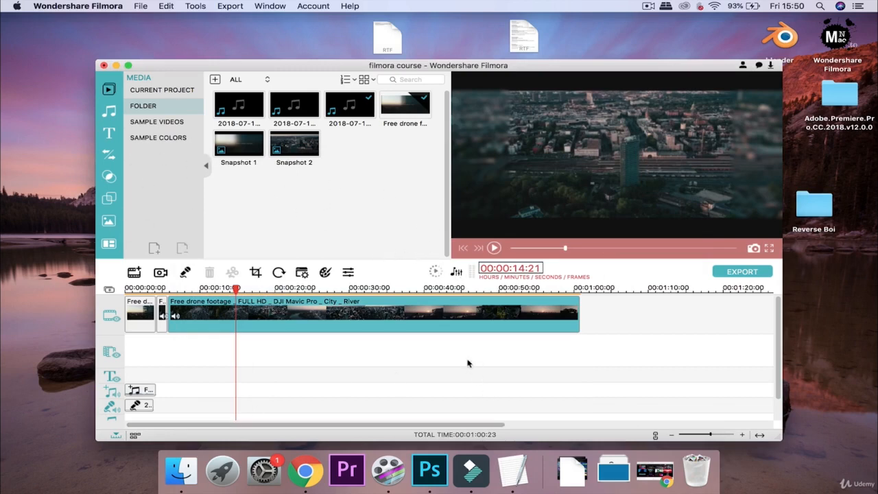
{"action": "left_click", "coordinate": [457, 272]}
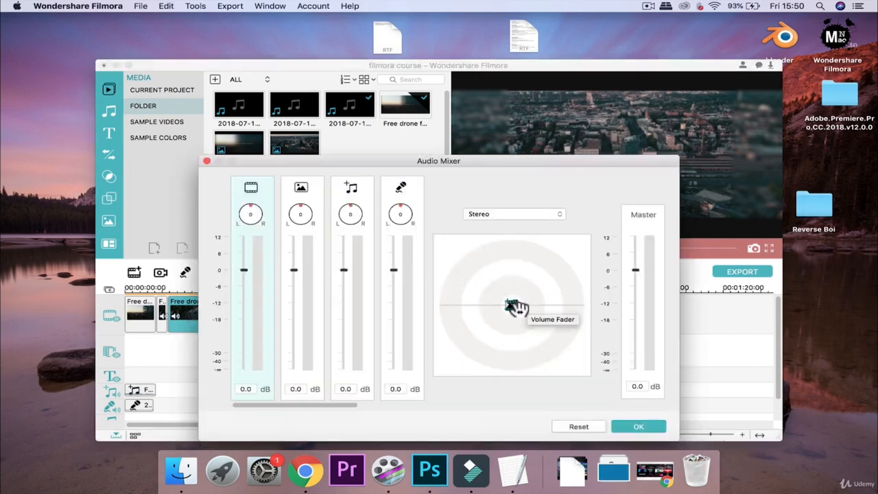
{"action": "left_click_drag", "start_coordinate": [516, 307], "coordinate": [526, 296]}
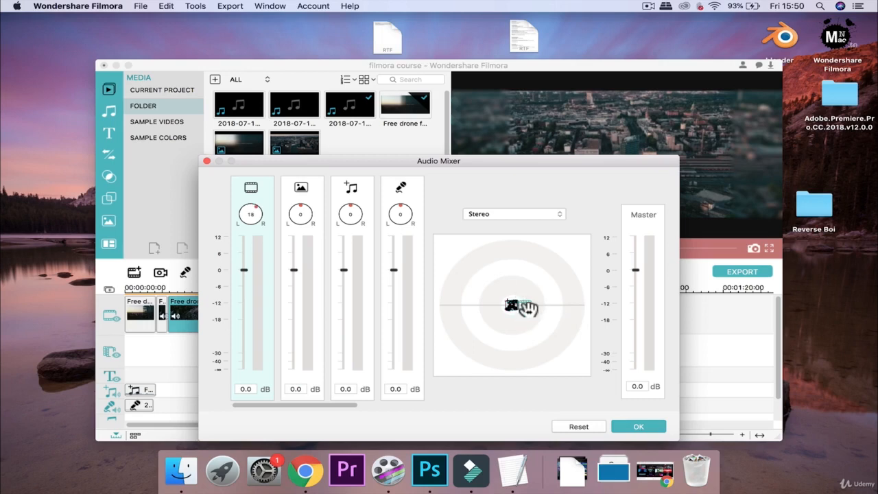
{"action": "left_click_drag", "start_coordinate": [524, 311], "coordinate": [511, 307]}
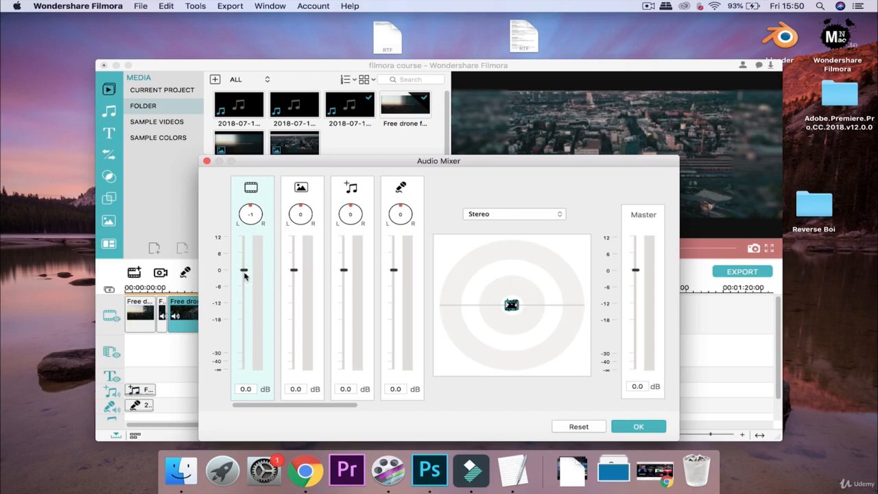
{"action": "left_click_drag", "start_coordinate": [244, 273], "coordinate": [244, 290]}
{"action": "left_click", "coordinate": [634, 426]}
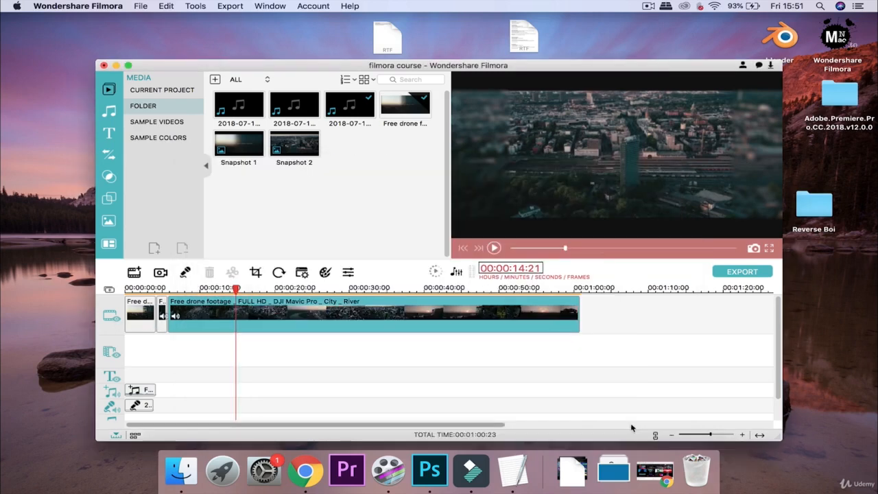
{"action": "left_click", "coordinate": [495, 249]}
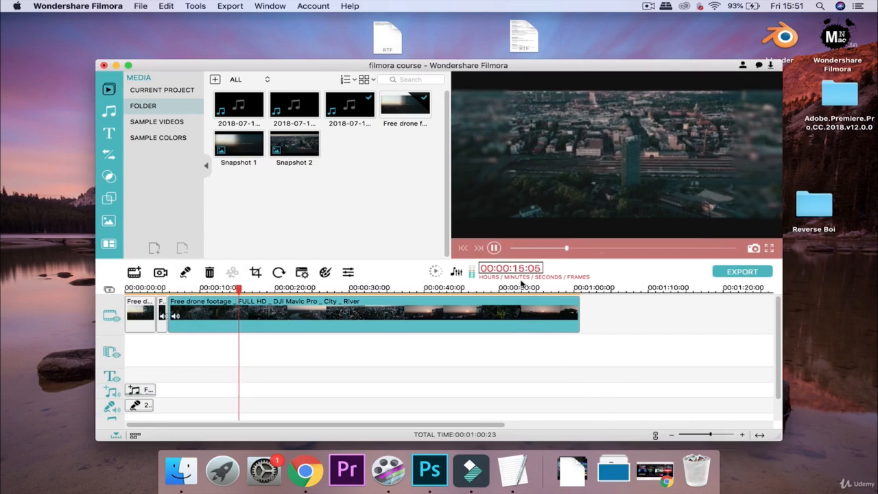
{"action": "left_click", "coordinate": [495, 248]}
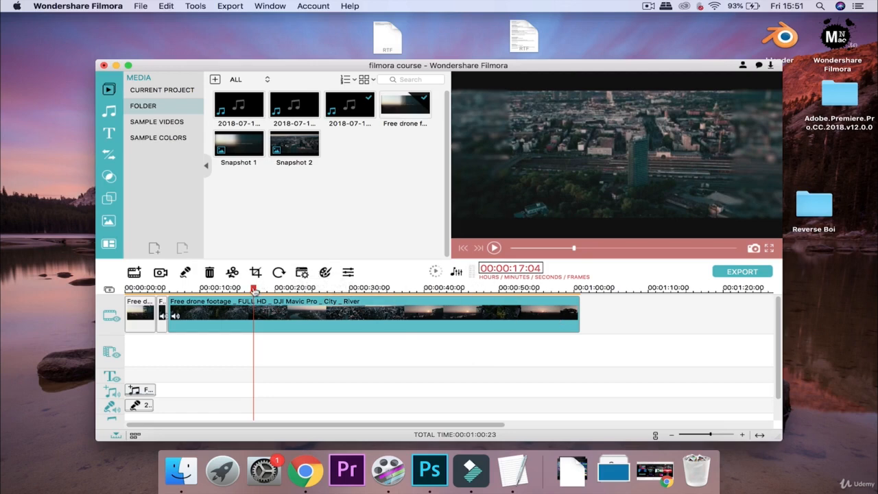
- Split the third drone segment at 00:00:18:07 and delete the part after the cut
{"action": "mouse_move", "coordinate": [253, 290]}
{"action": "left_mouse_down"}
{"action": "mouse_move", "coordinate": [238, 291]}
{"action": "mouse_move", "coordinate": [274, 290]}
{"action": "mouse_move", "coordinate": [262, 288]}
{"action": "left_mouse_up"}
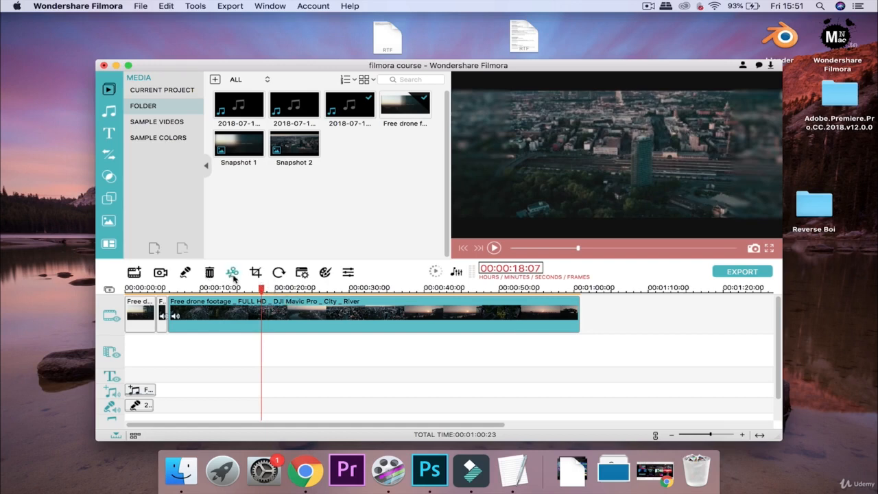
{"action": "left_click", "coordinate": [233, 276]}
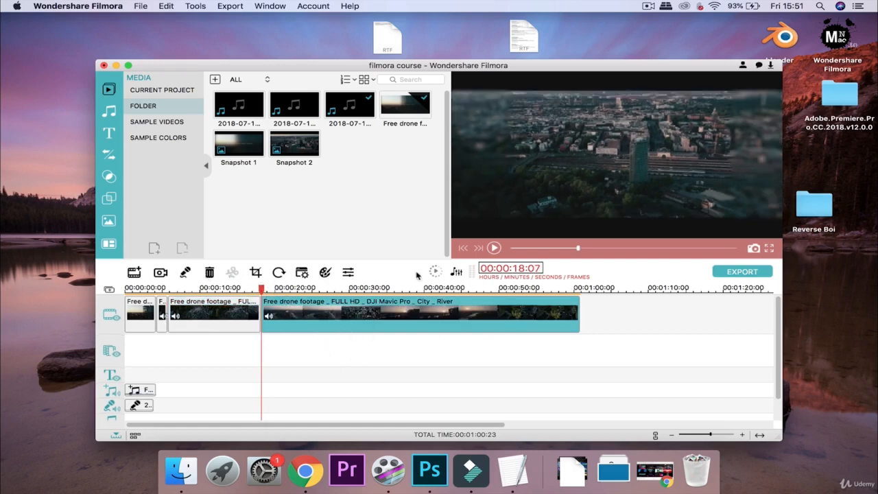
{"action": "left_click", "coordinate": [210, 273]}
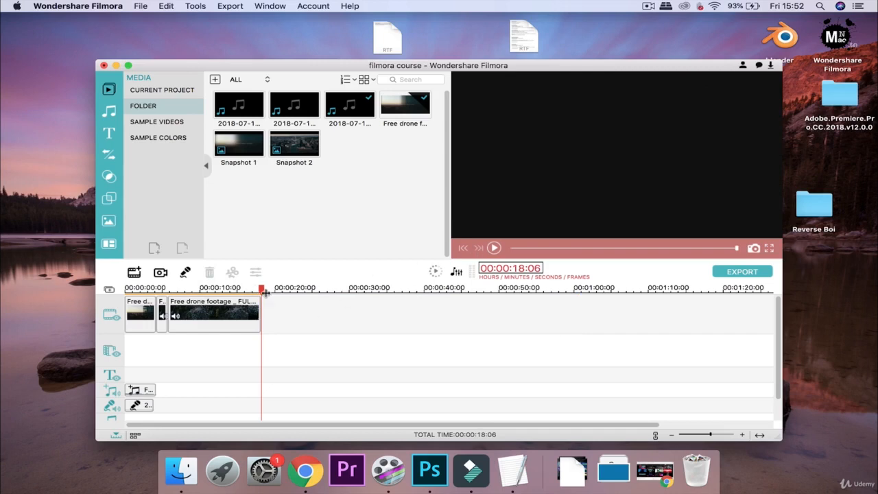
- Play the shortened timeline from the beginning and raise the system volume to listen to the edited result
{"action": "left_click_drag", "start_coordinate": [263, 293], "coordinate": [121, 292]}
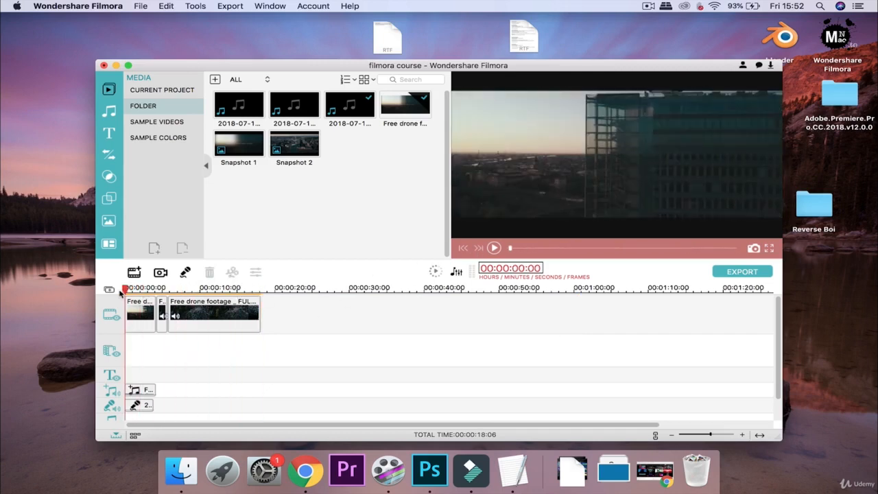
{"action": "left_click", "coordinate": [499, 249]}
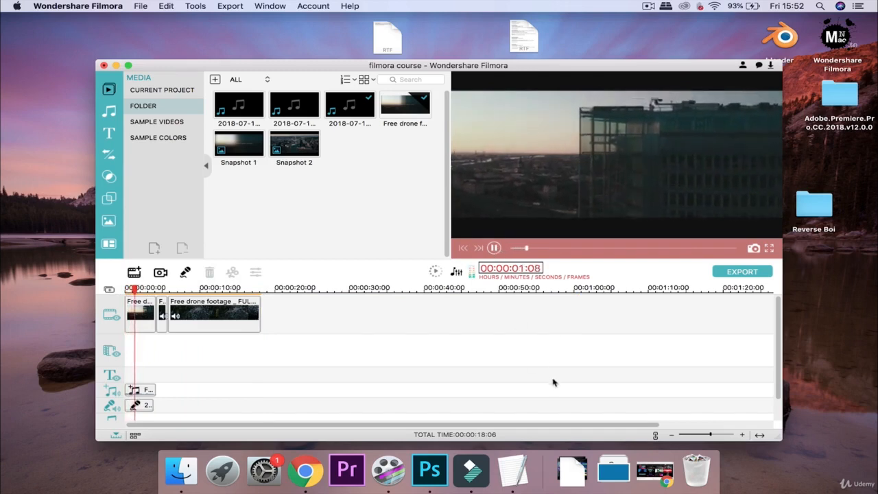
{"action": "key", "text": "XF86AudioRaiseVolume"}
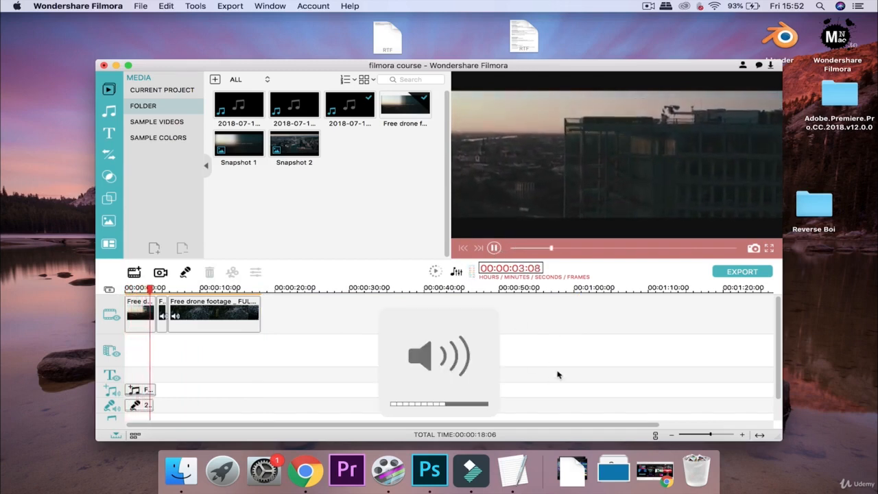